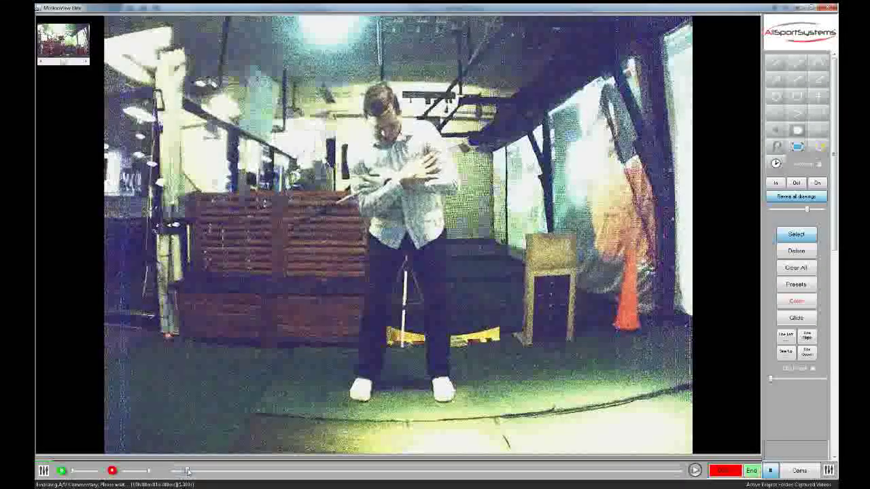
# - Scrub the timeline past the arms-crossed pivot drill to the swing's follow-through finish pose
pyautogui.moveTo(186, 471); pyautogui.dragTo(203, 473)
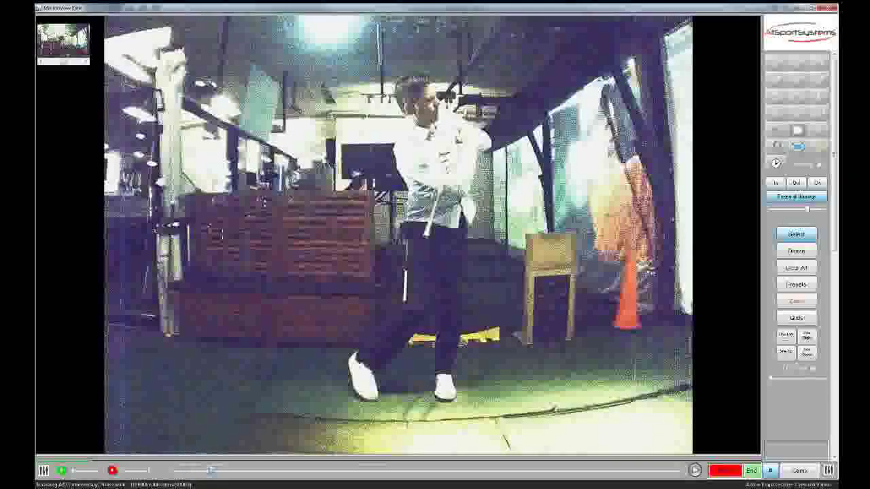
pyautogui.moveTo(216, 469); pyautogui.dragTo(219, 469)
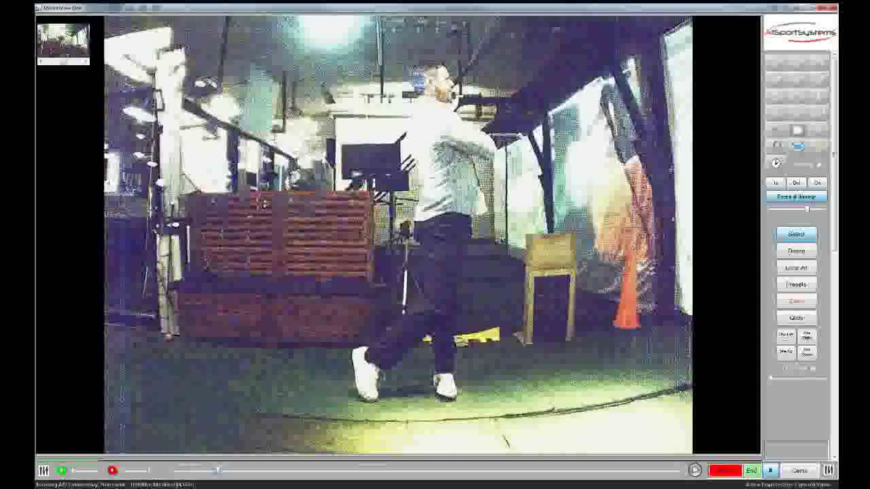